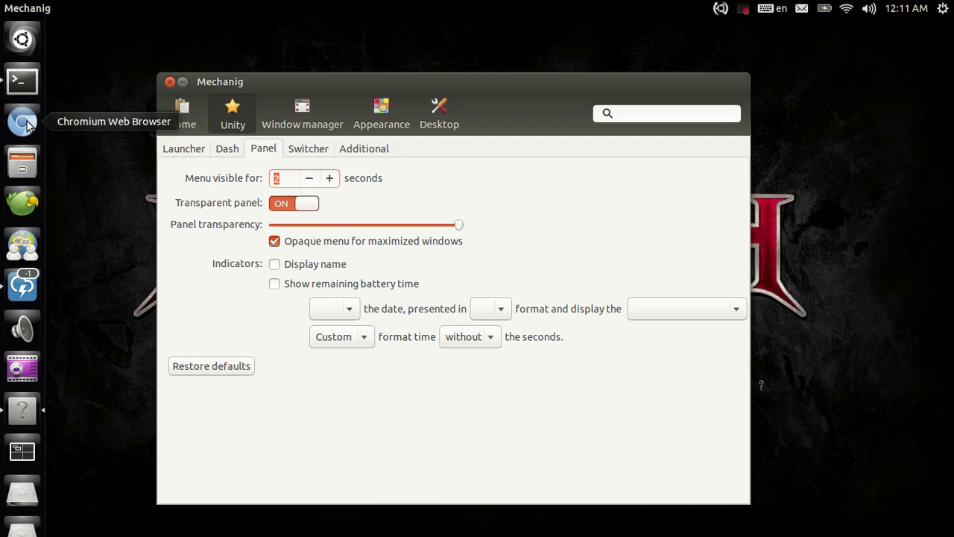
# Step: Open a Terminal window to check how its menu shows in the top panel, and close the window again
pyautogui.click(17, 96)
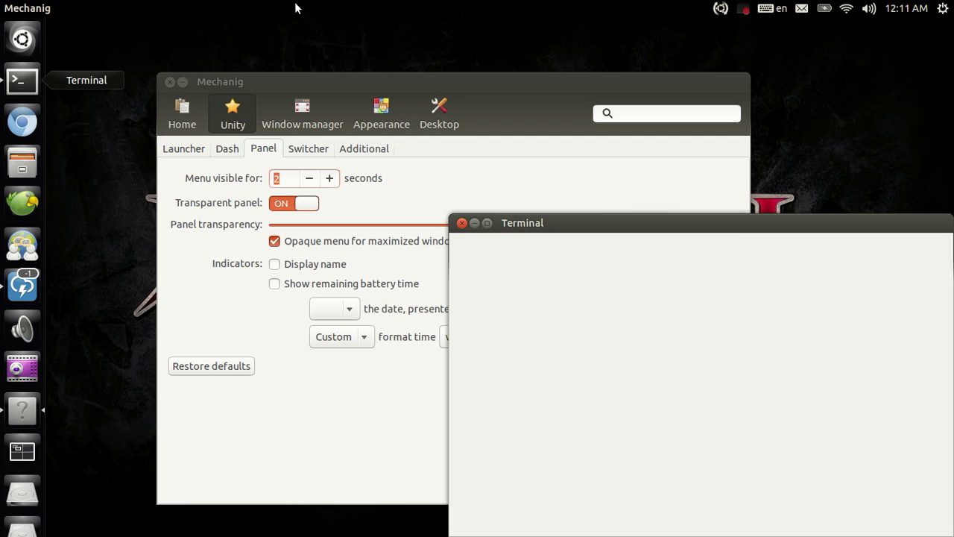
pyautogui.click(462, 222)
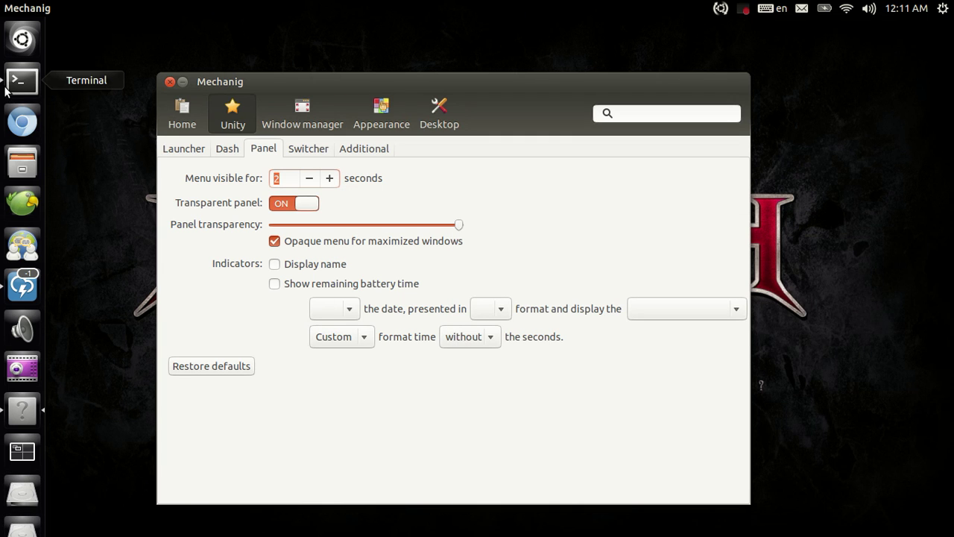
pyautogui.click(5, 89)
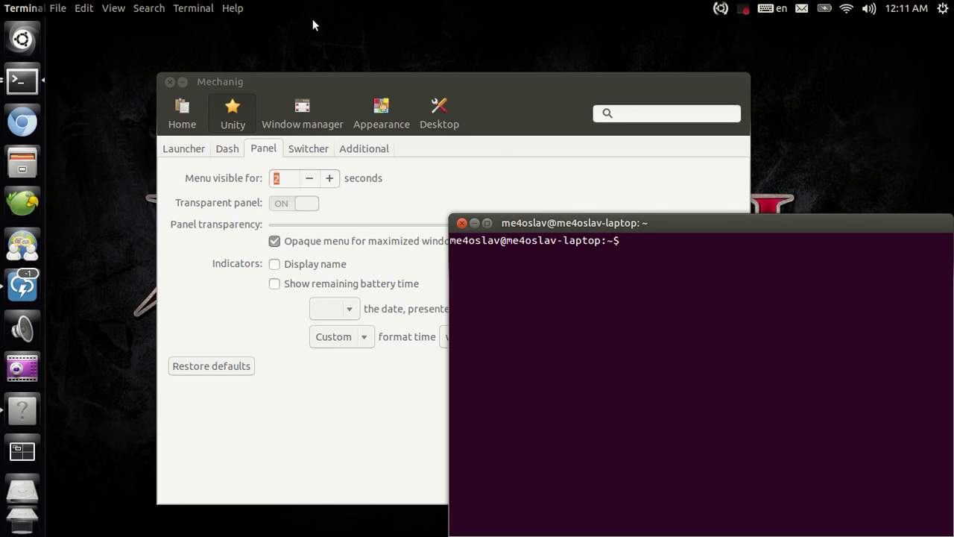
pyautogui.click(461, 222)
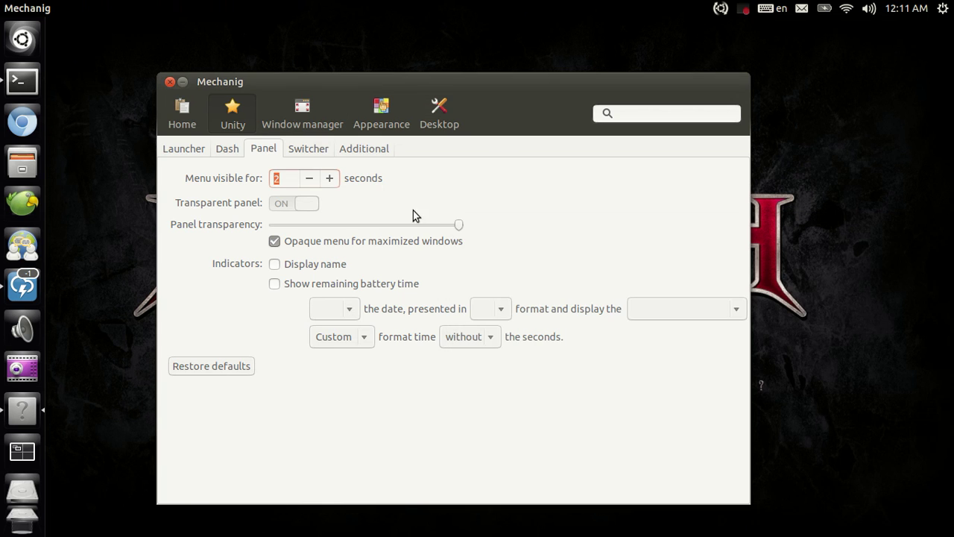
# Step: Try longer menu visibility times for the panel and bring the value back to 2 seconds
pyautogui.scroll(1, 309, 179)
pyautogui.click(329, 179)
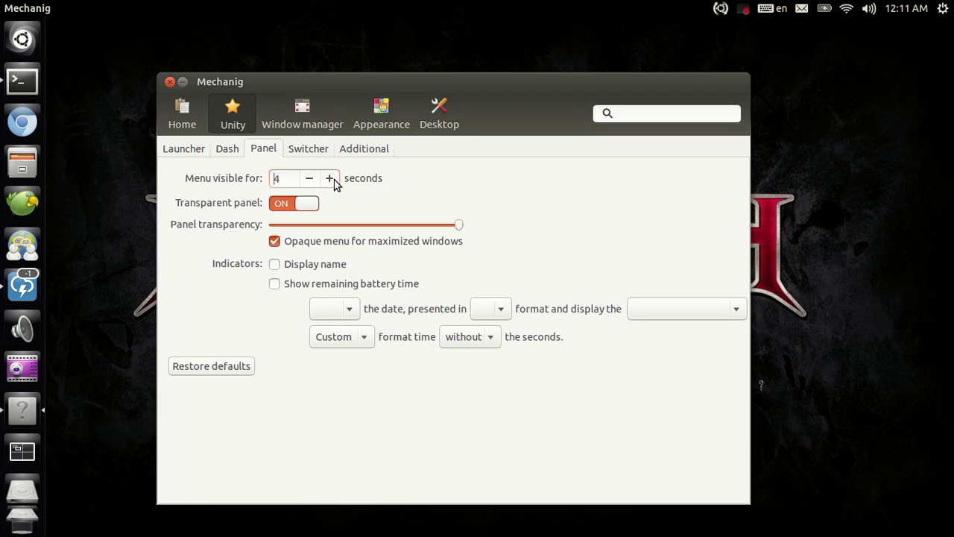
pyautogui.click(329, 178)
pyautogui.click(329, 179)
pyautogui.click(330, 179)
pyautogui.click(330, 179)
pyautogui.click(330, 179)
pyautogui.click(330, 179)
pyautogui.click(309, 179)
pyautogui.click(310, 179)
pyautogui.click(310, 179)
pyautogui.click(311, 181)
pyautogui.click(311, 180)
pyautogui.click(311, 180)
pyautogui.click(311, 180)
pyautogui.click(310, 181)
# Step: Switch the transparent panel off and on to reset its transparency, keeping the opaque menu for maximized windows enabled
pyautogui.click(311, 204)
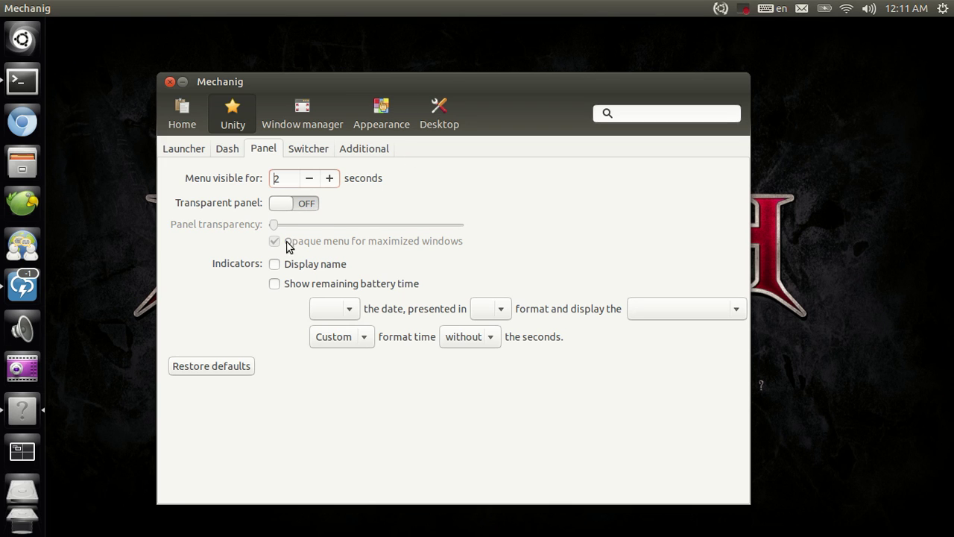
pyautogui.click(312, 205)
pyautogui.click(326, 237)
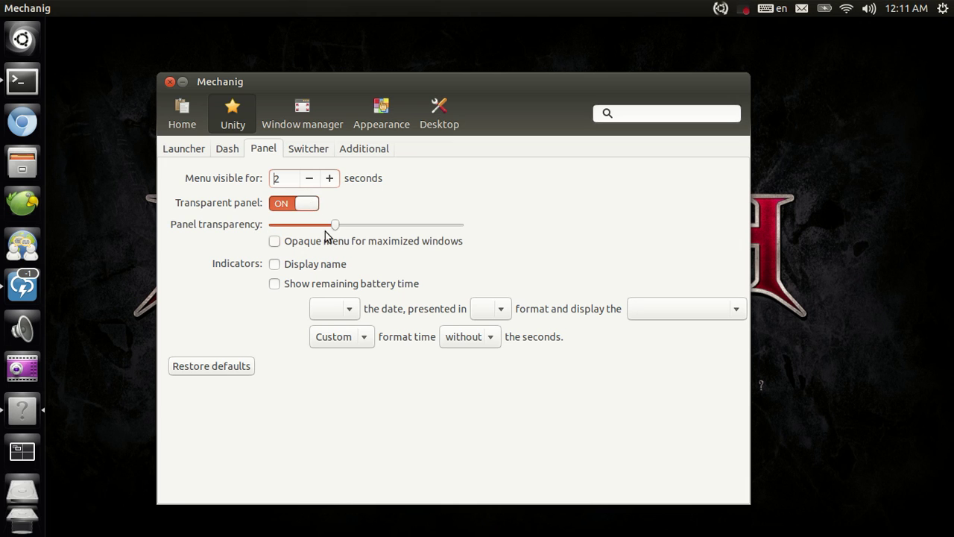
pyautogui.click(312, 206)
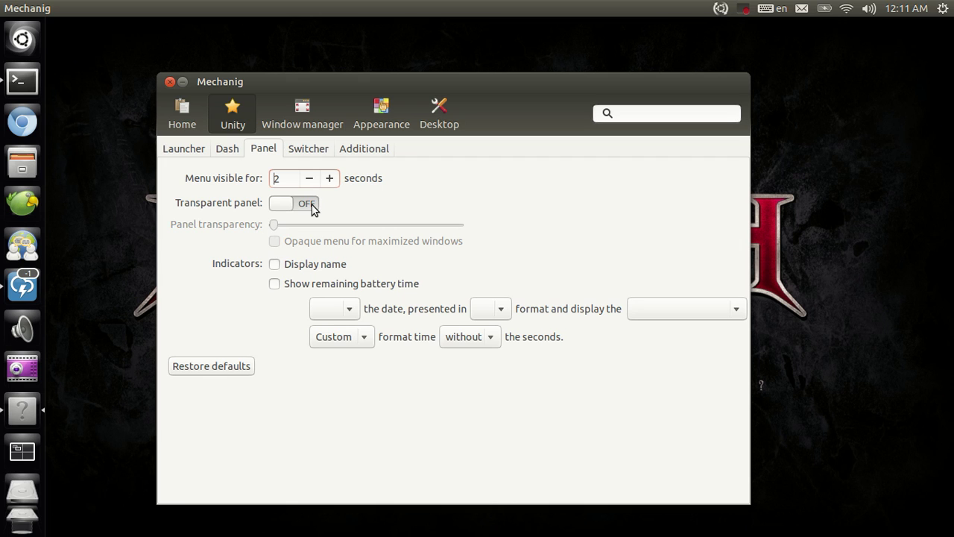
pyautogui.click(313, 205)
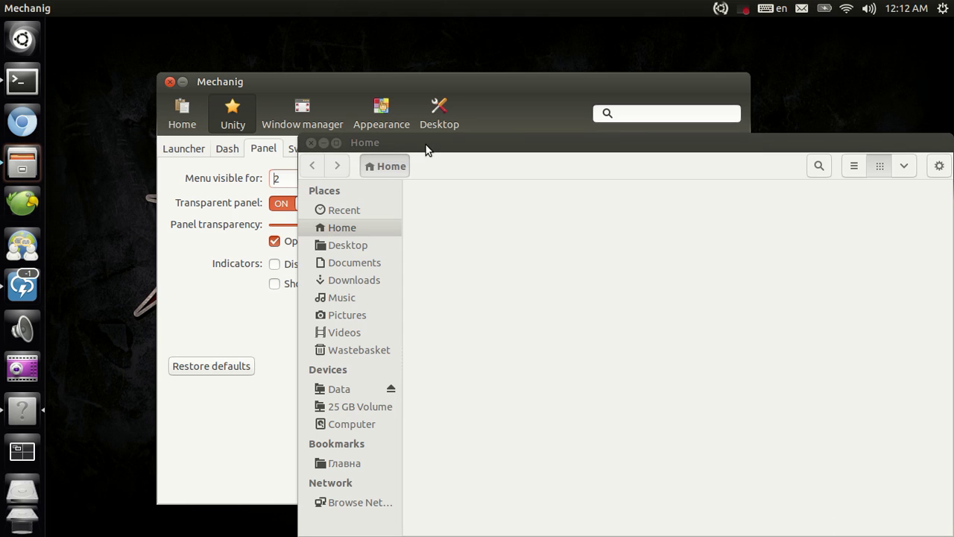
# Step: Maximize and restore the Home folder window to check the panel's opacity over maximized windows, and close it
pyautogui.click(426, 145)
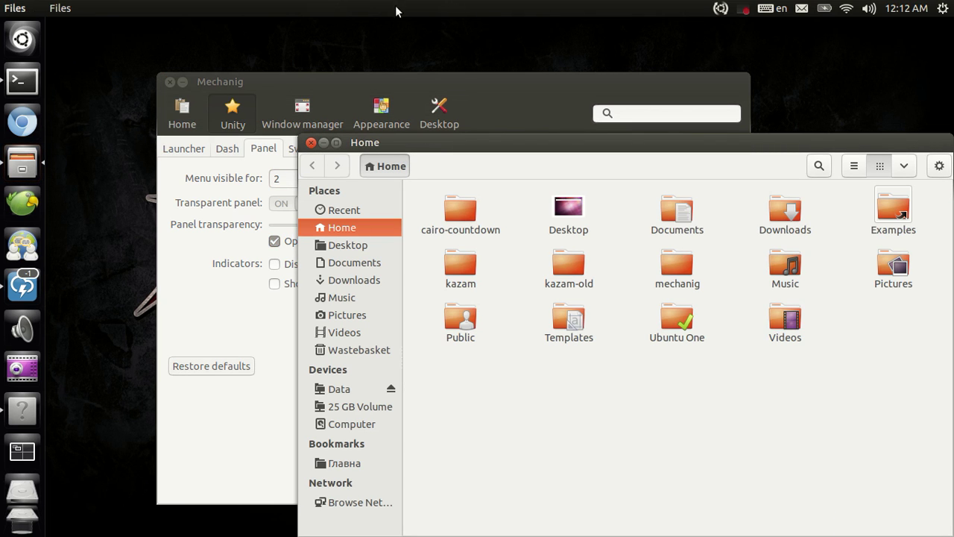
pyautogui.doubleClick(503, 147)
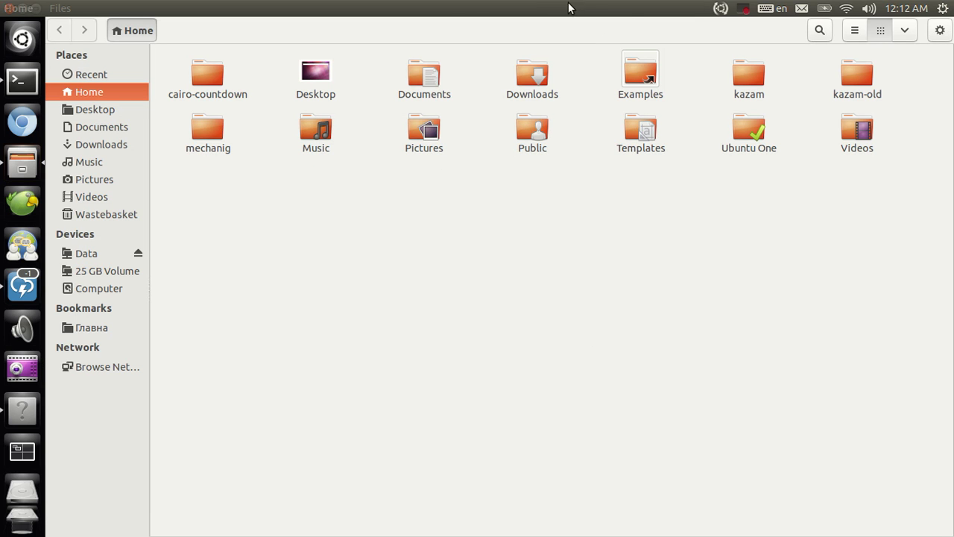
pyautogui.doubleClick(600, 8)
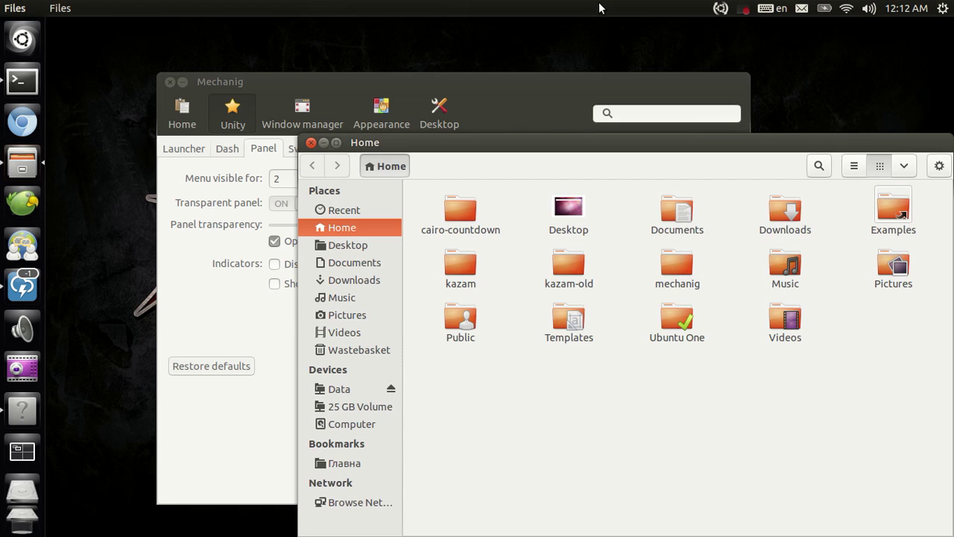
pyautogui.click(311, 143)
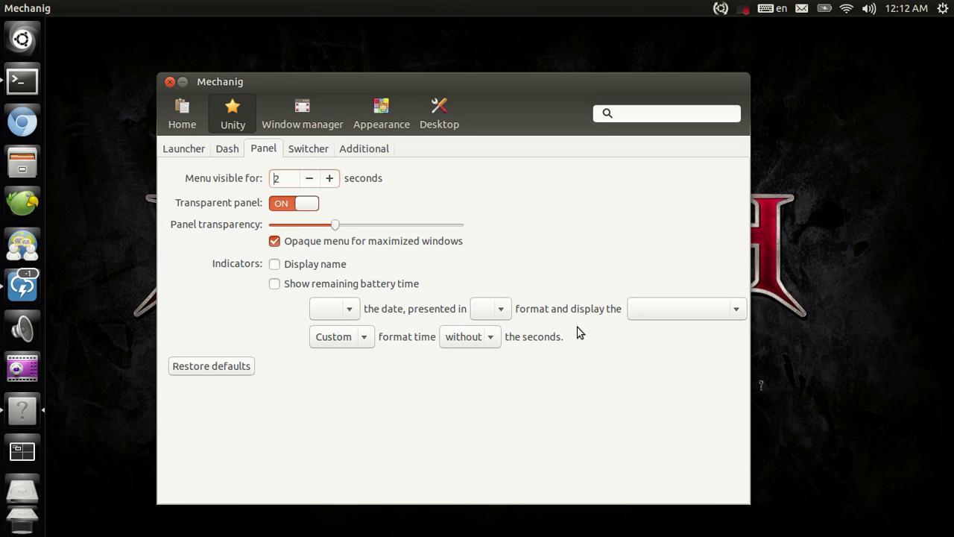
# Step: Examine the available choices for showing the date, its format and the date parts to display
pyautogui.click(348, 312)
pyautogui.click(491, 422)
pyautogui.click(504, 315)
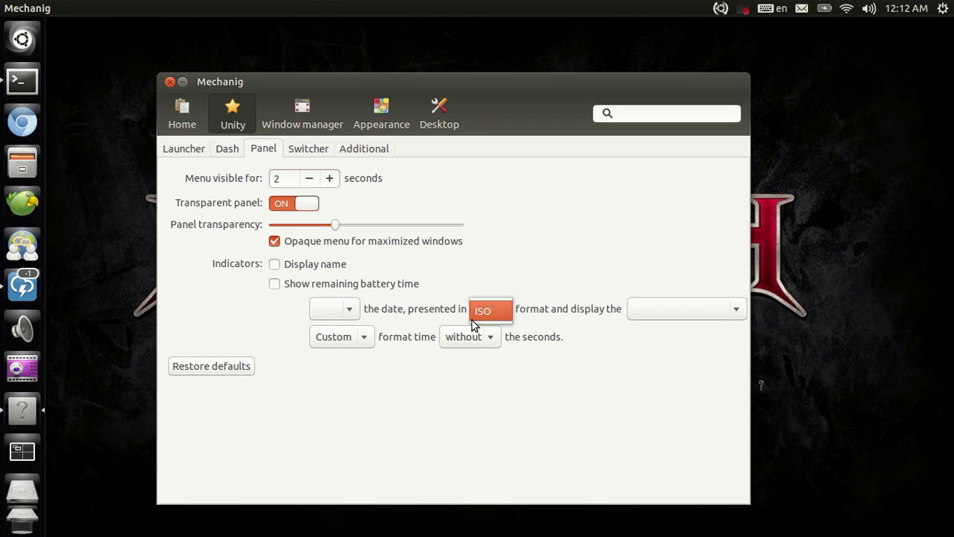
pyautogui.click(645, 451)
pyautogui.click(696, 311)
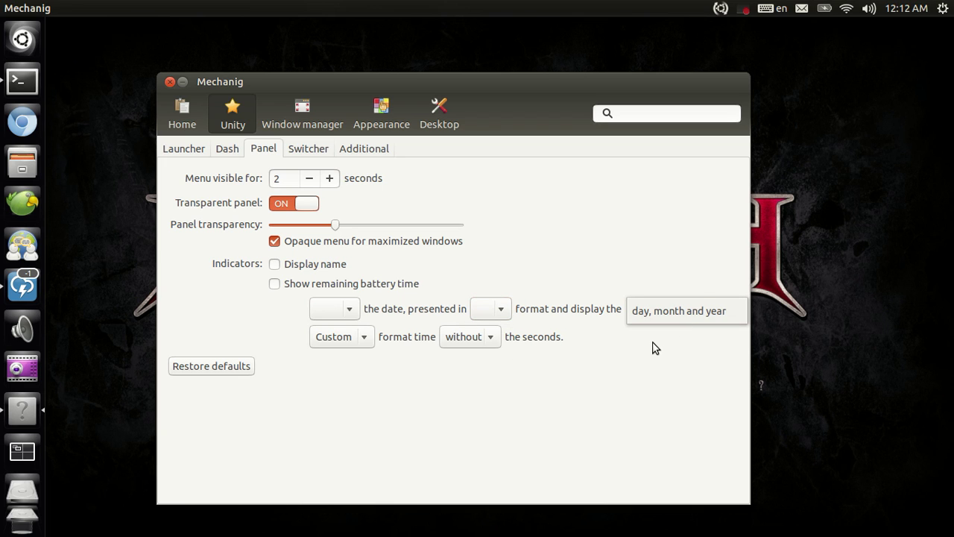
pyautogui.click(689, 442)
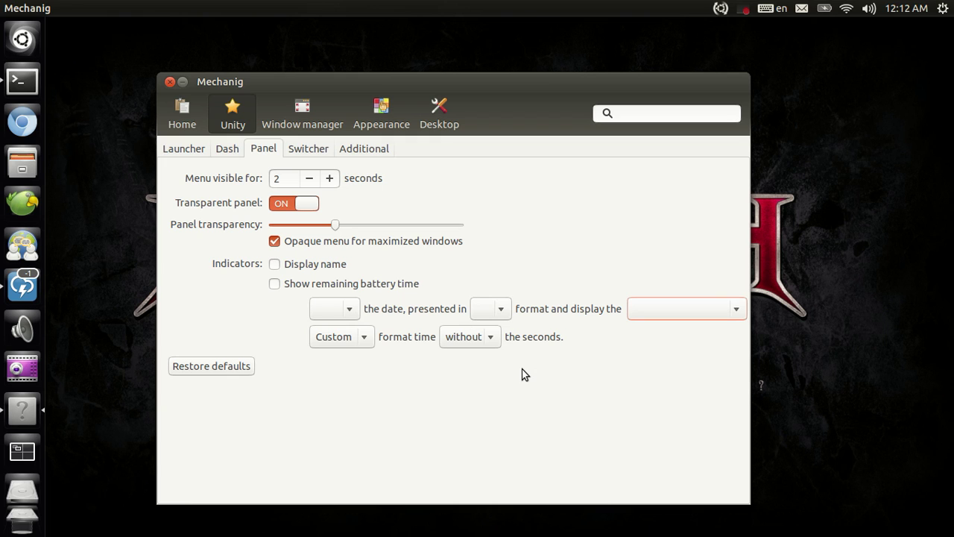
# Step: Try the Display name indicator in the panel and turn it off again
pyautogui.click(298, 264)
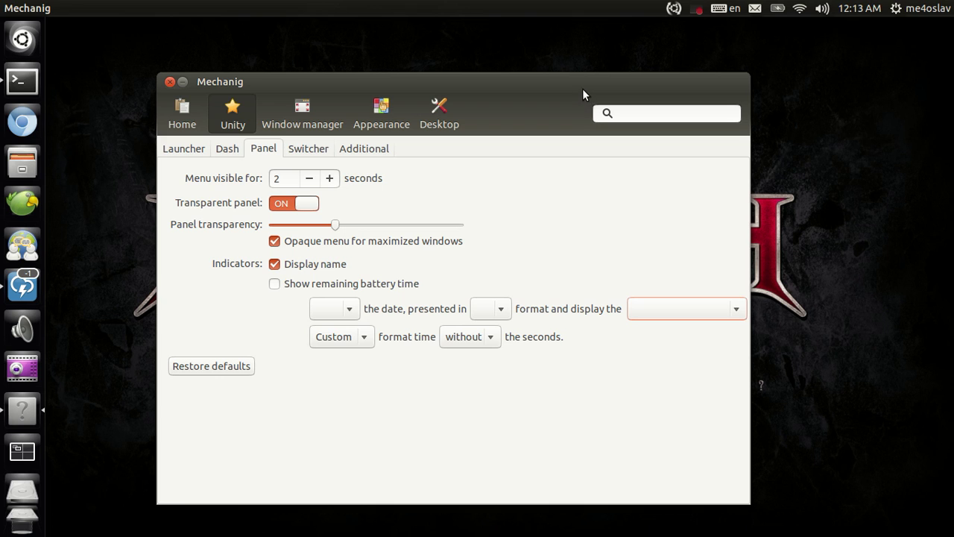
pyautogui.moveTo(583, 93); pyautogui.dragTo(567, 92)
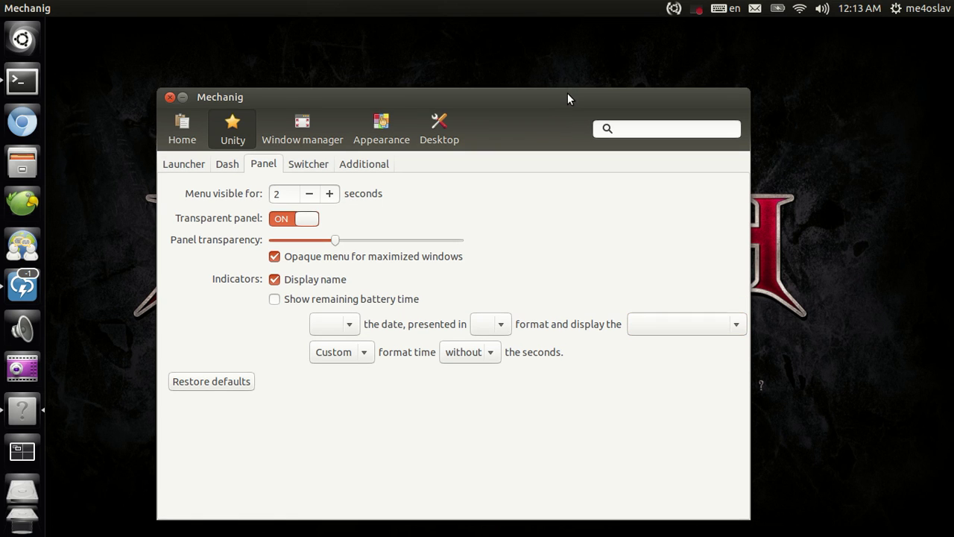
pyautogui.click(568, 84)
pyautogui.click(561, 97)
pyautogui.click(467, 83)
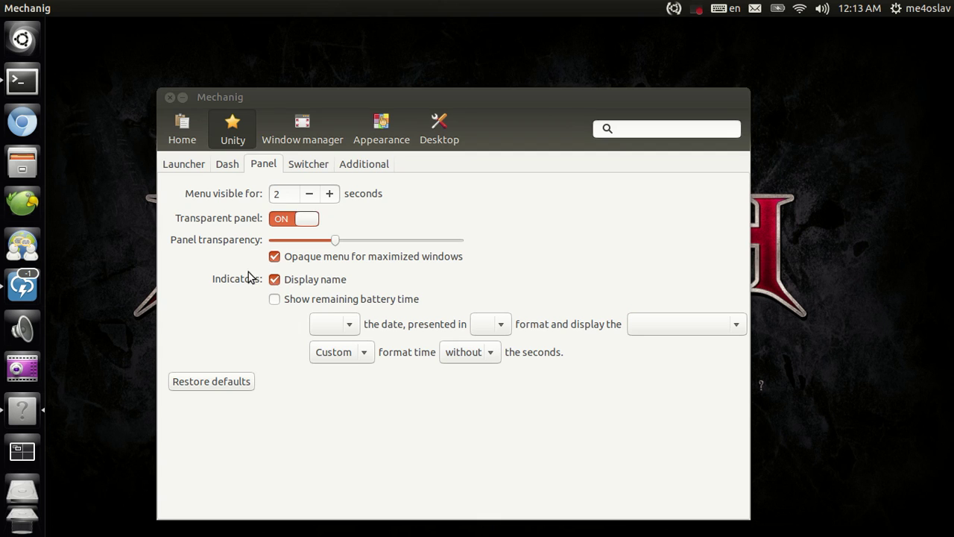
pyautogui.click(275, 279)
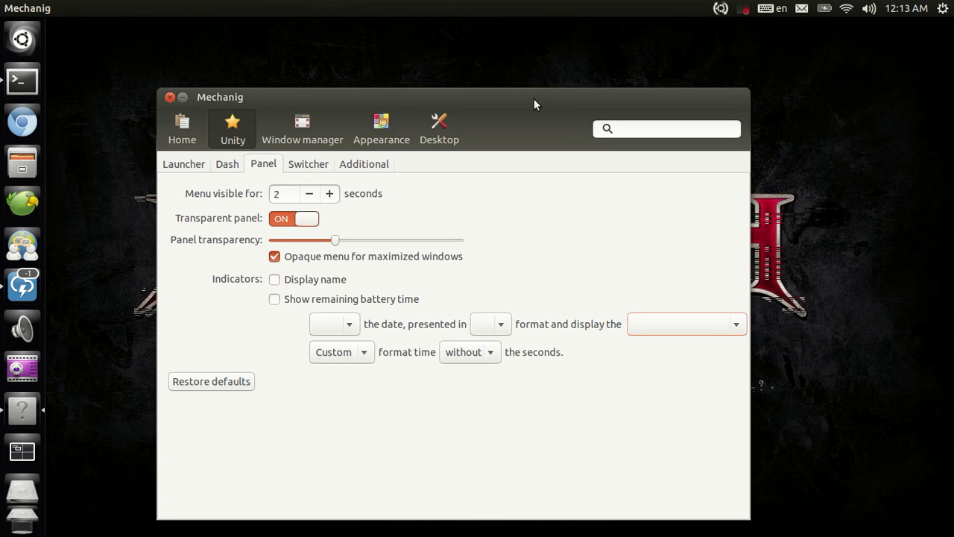
pyautogui.moveTo(528, 97)
pyautogui.mouseDown()
pyautogui.moveTo(518, 71)
pyautogui.moveTo(536, 90)
pyautogui.mouseUp()
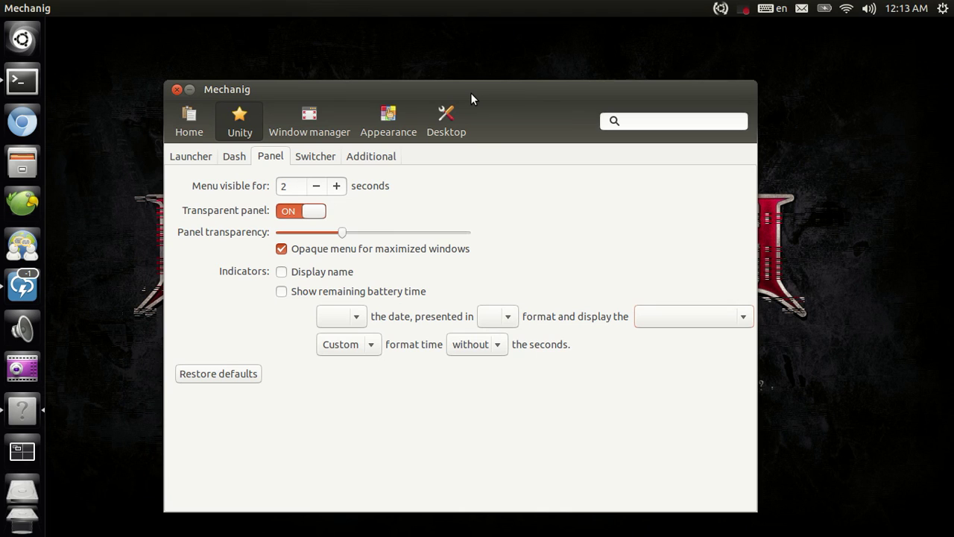
# Step: Try showing the remaining battery time, check the battery indicator's menu, and turn the option off again
pyautogui.click(317, 291)
pyautogui.click(825, 9)
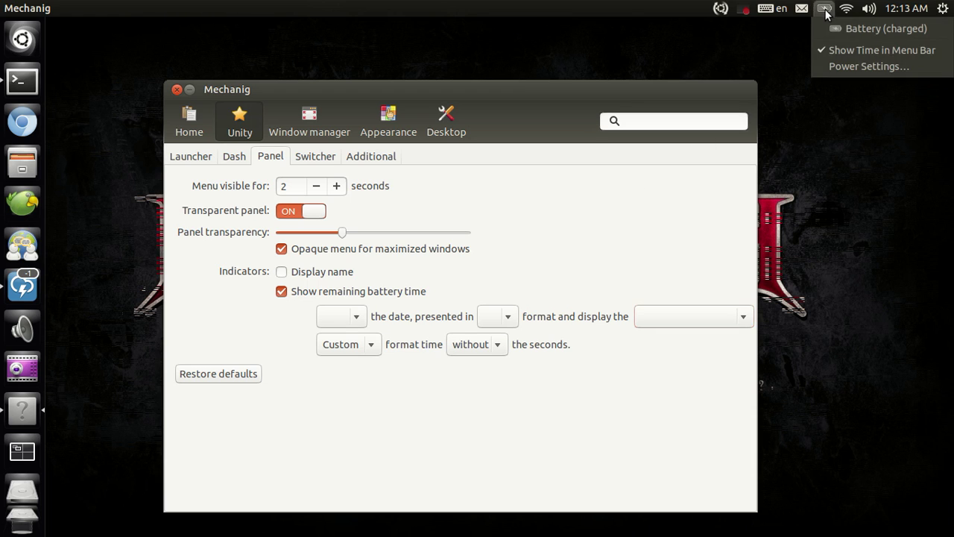
pyautogui.click(856, 116)
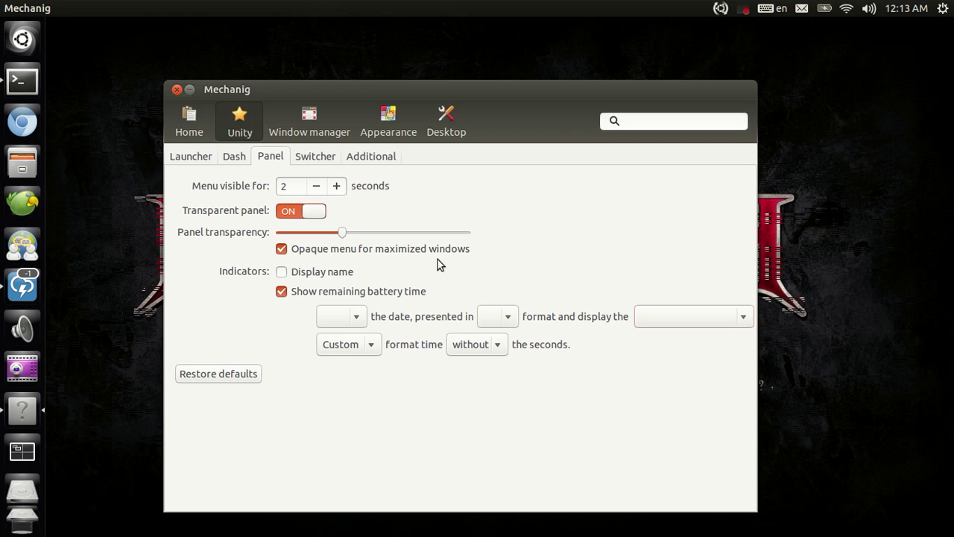
pyautogui.click(405, 291)
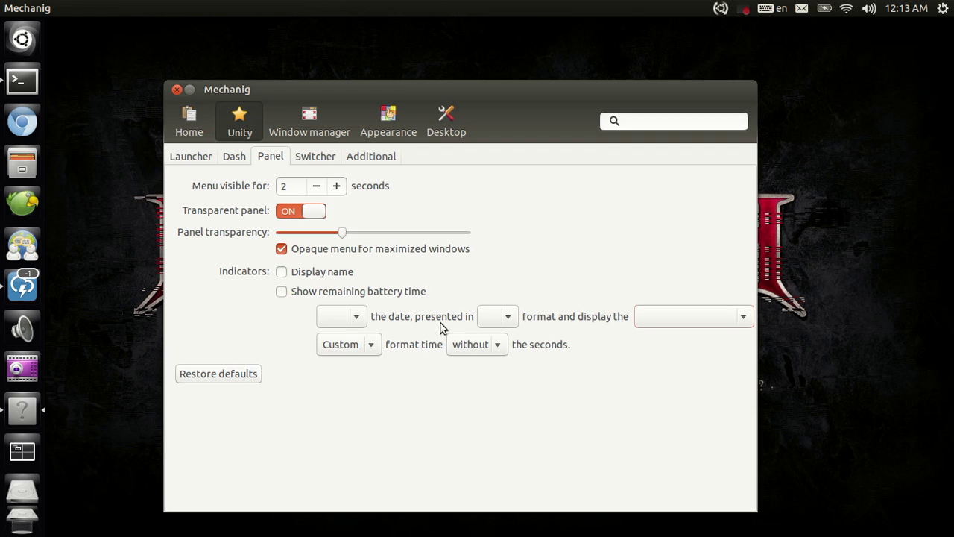